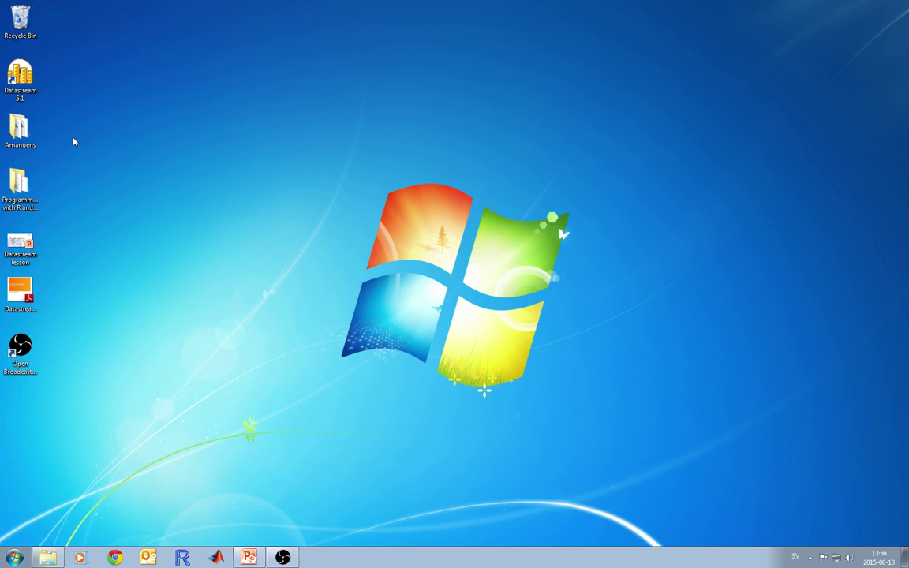
- Launch Datastream 5.1 from its desktop shortcut
{"action": "double_click", "coordinate": [30, 103]}
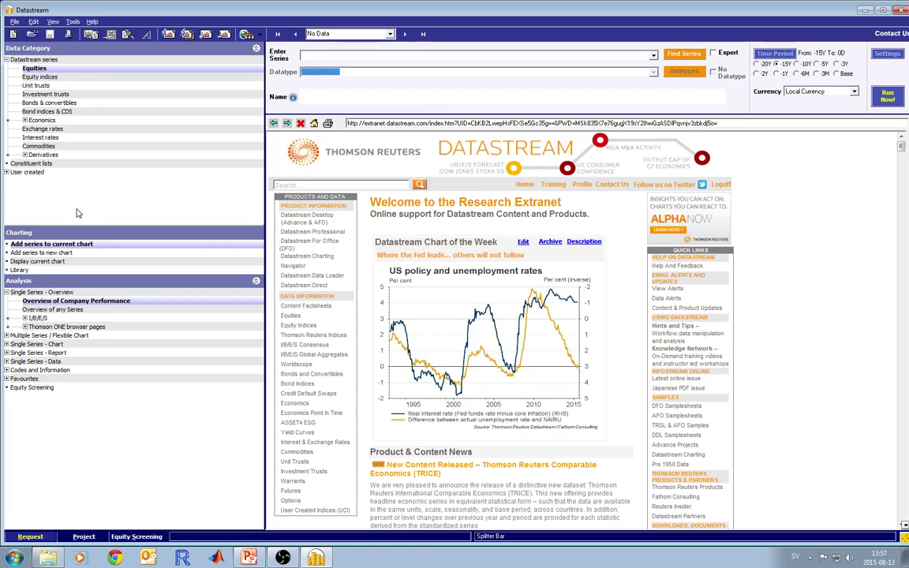
- Bring up the Equities category's search options showing Criteria Search and Explorer
{"action": "right_click", "coordinate": [55, 129]}
{"action": "left_click", "coordinate": [127, 71]}
{"action": "left_click", "coordinate": [36, 68]}
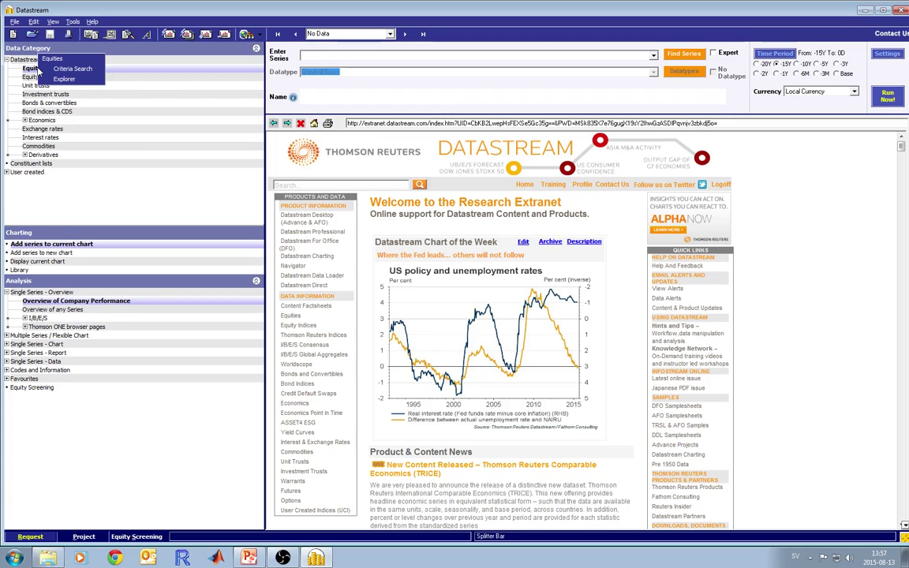
{"action": "left_click", "coordinate": [37, 71]}
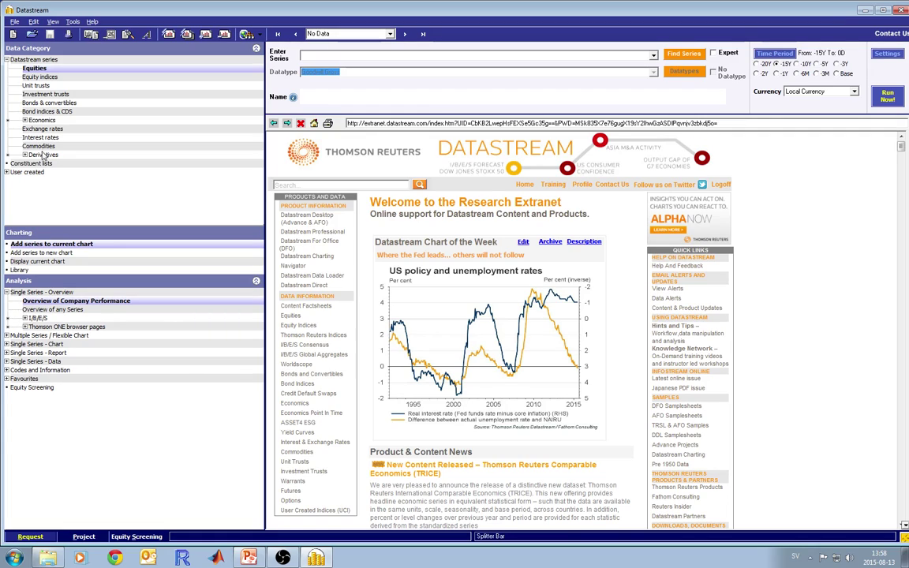
{"action": "left_click", "coordinate": [34, 68]}
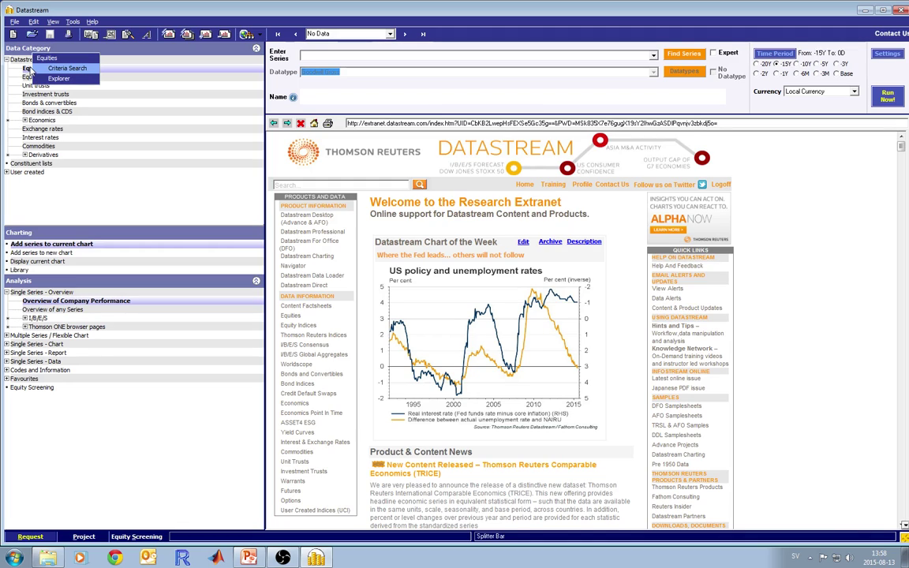
- Run a Criteria Search for 'Sandvik' and preview the SANDVIK W:SAND equity chart
{"action": "left_click", "coordinate": [57, 69]}
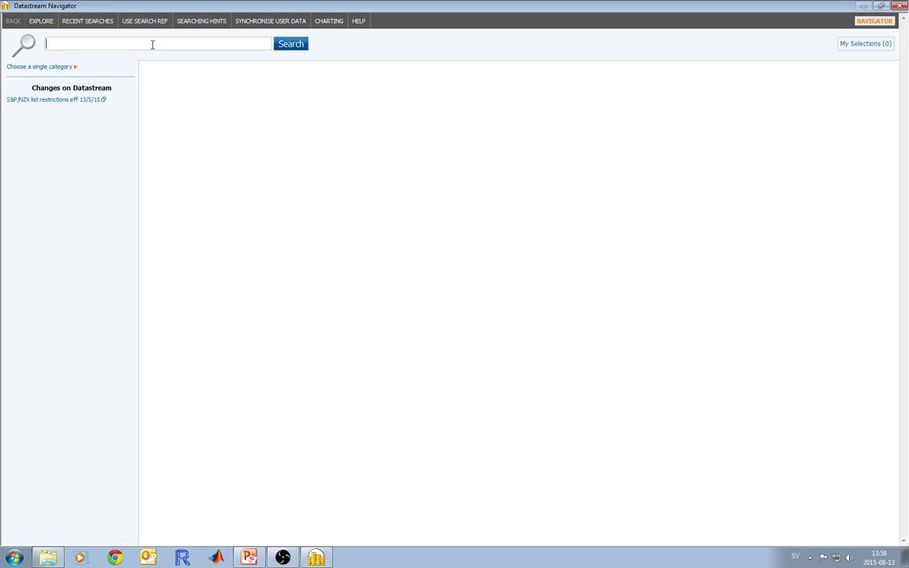
{"action": "type", "text": "Sandvik"}
{"action": "key", "text": "Return"}
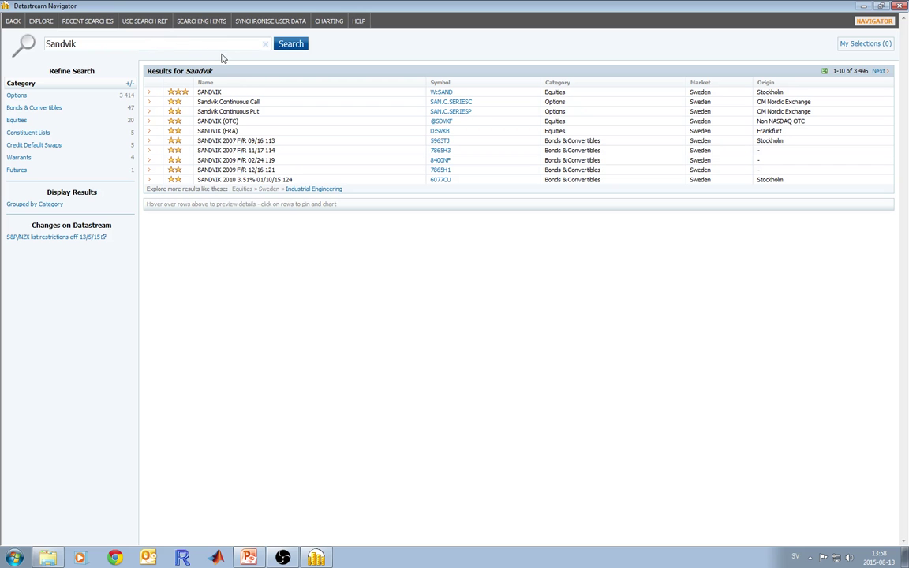
{"action": "mouse_move", "coordinate": [238, 172]}
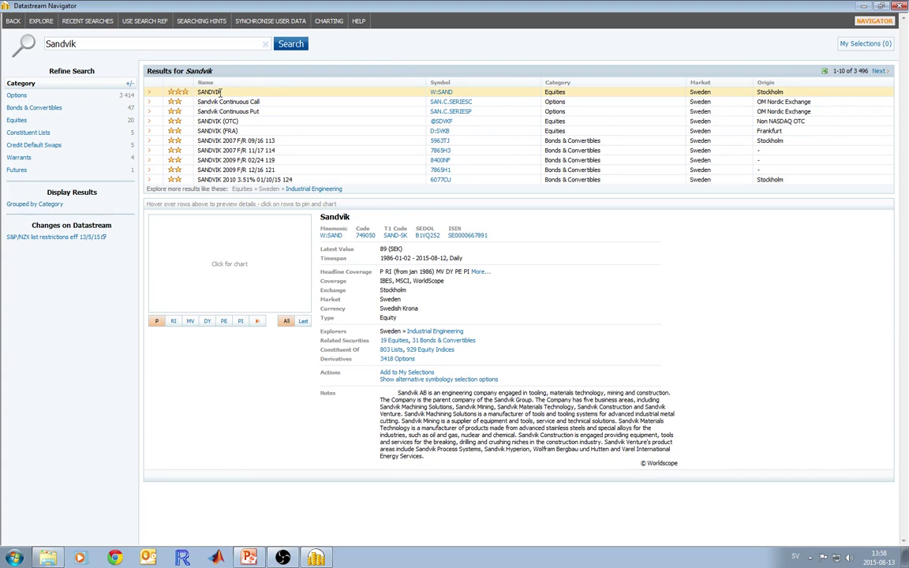
{"action": "left_click", "coordinate": [235, 93]}
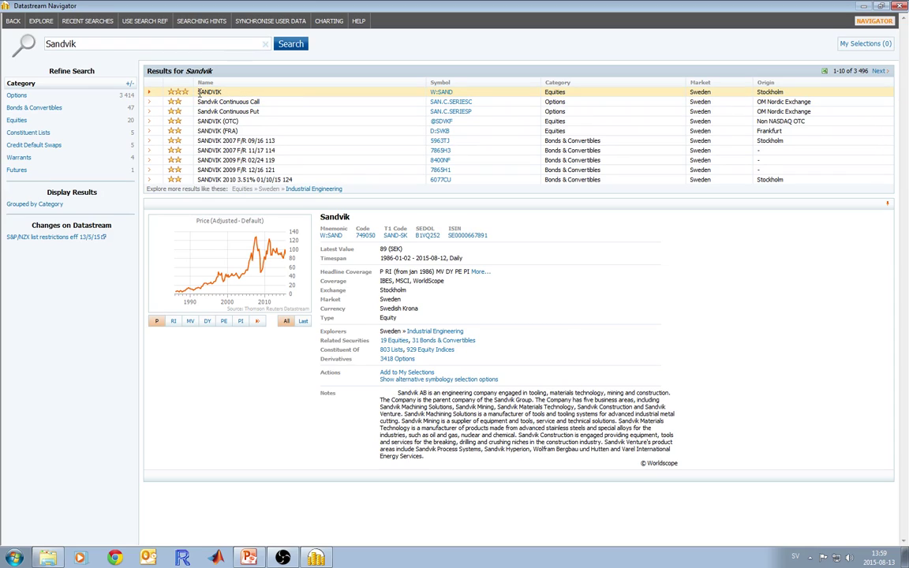
- Run a -10Y daily Time Series Data request for W:SAND with DEFAULT datatype
{"action": "left_click", "coordinate": [440, 91]}
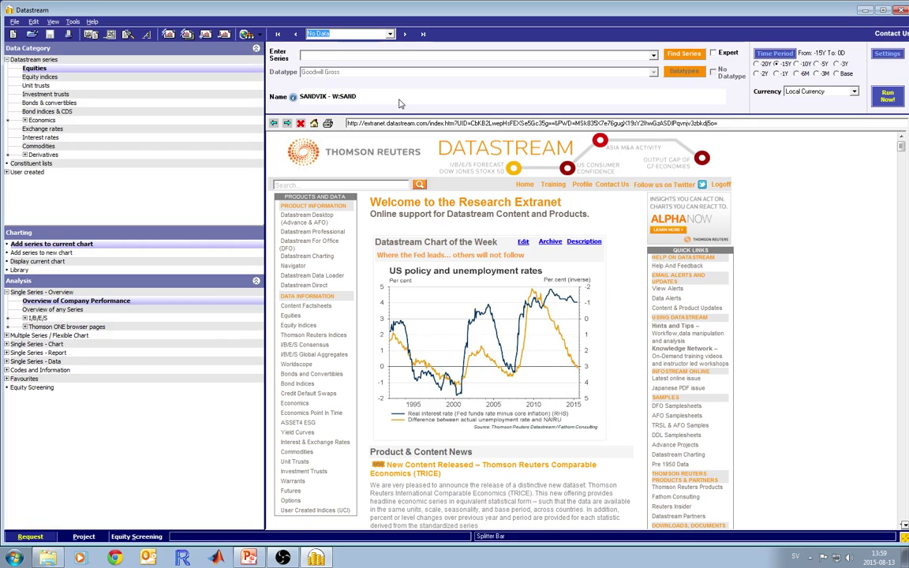
{"action": "left_click", "coordinate": [797, 64]}
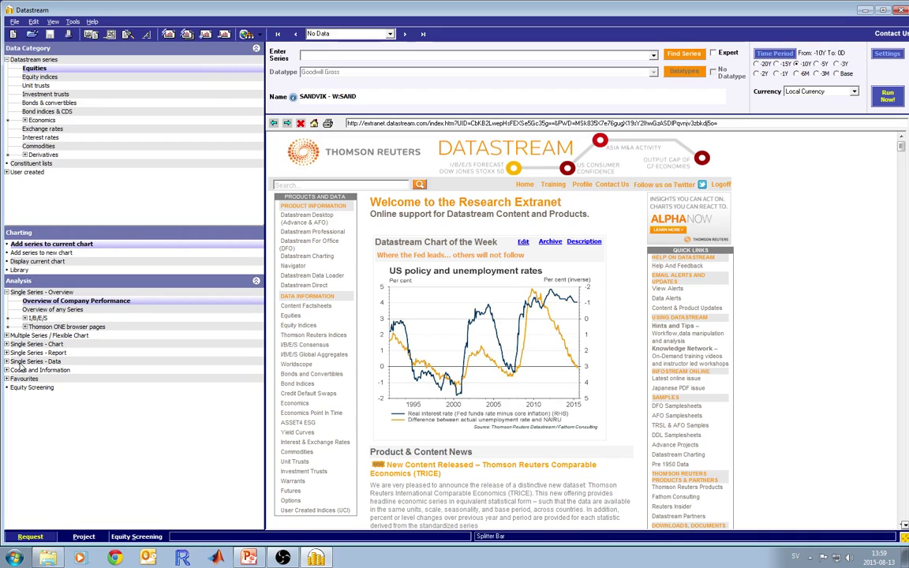
{"action": "left_click", "coordinate": [35, 362]}
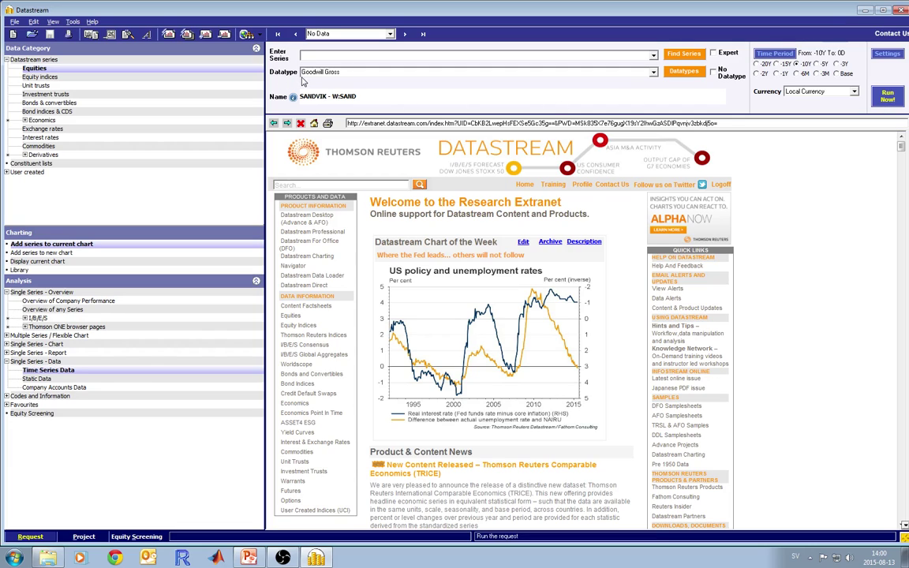
{"action": "left_click", "coordinate": [654, 72]}
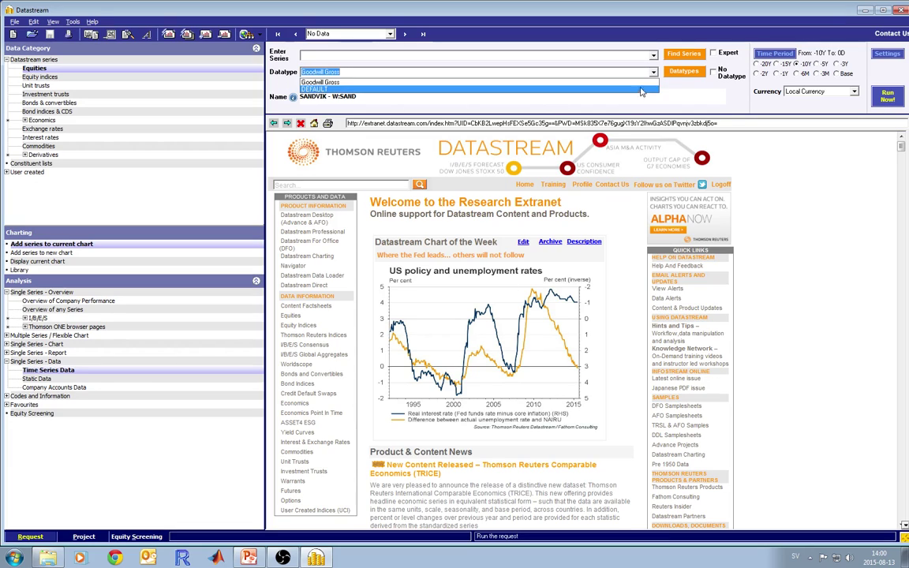
{"action": "left_click", "coordinate": [636, 92]}
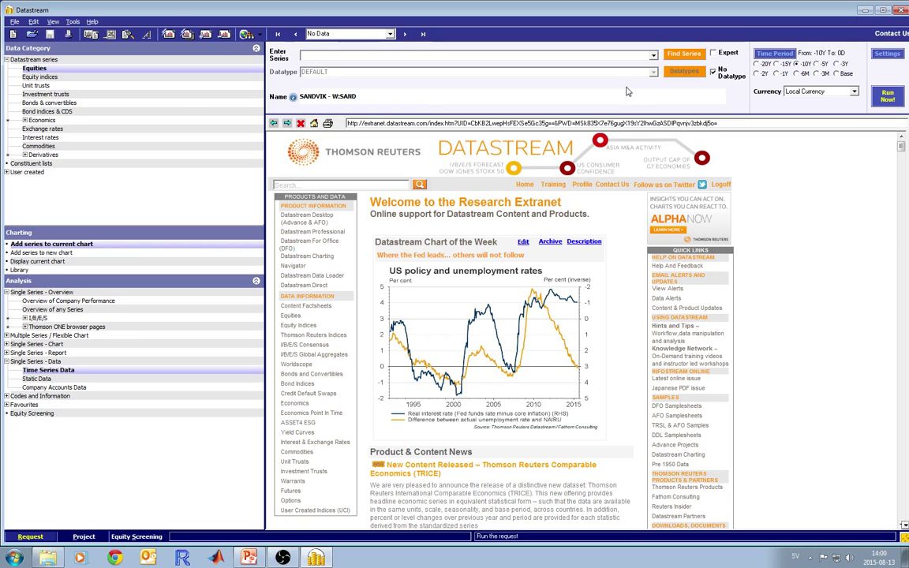
{"action": "left_click", "coordinate": [889, 98]}
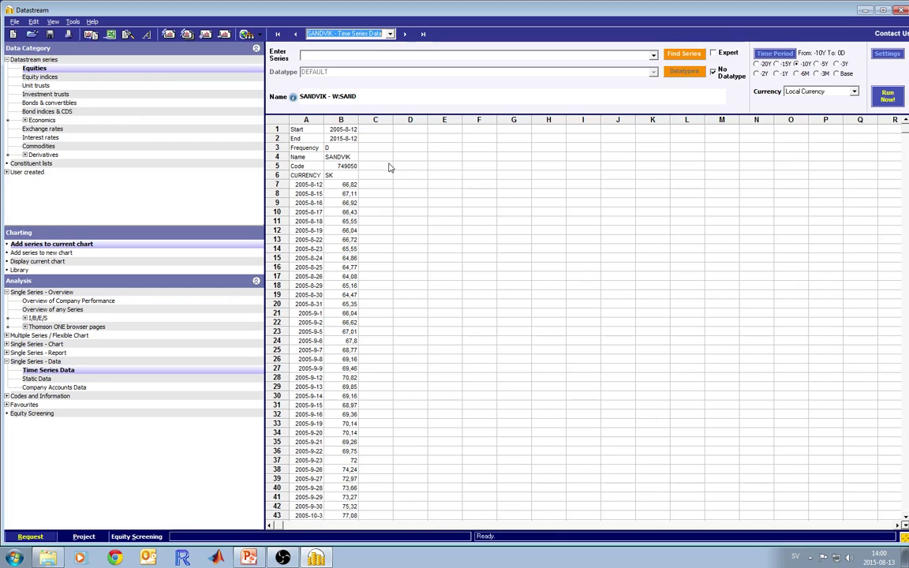
- Transfer the Sandvik results to Excel's current sheet at the active cell
{"action": "left_click", "coordinate": [112, 40]}
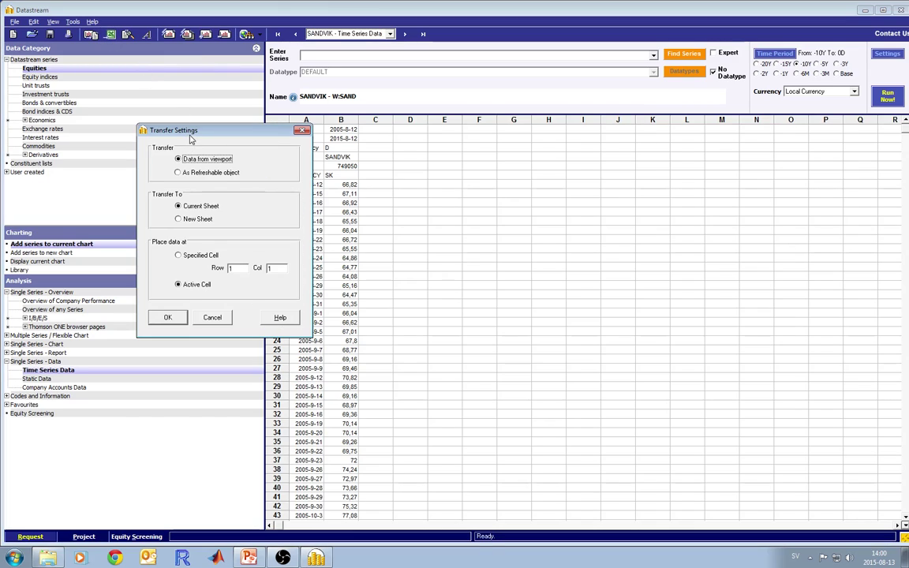
{"action": "left_click_drag", "start_coordinate": [173, 130], "coordinate": [177, 111]}
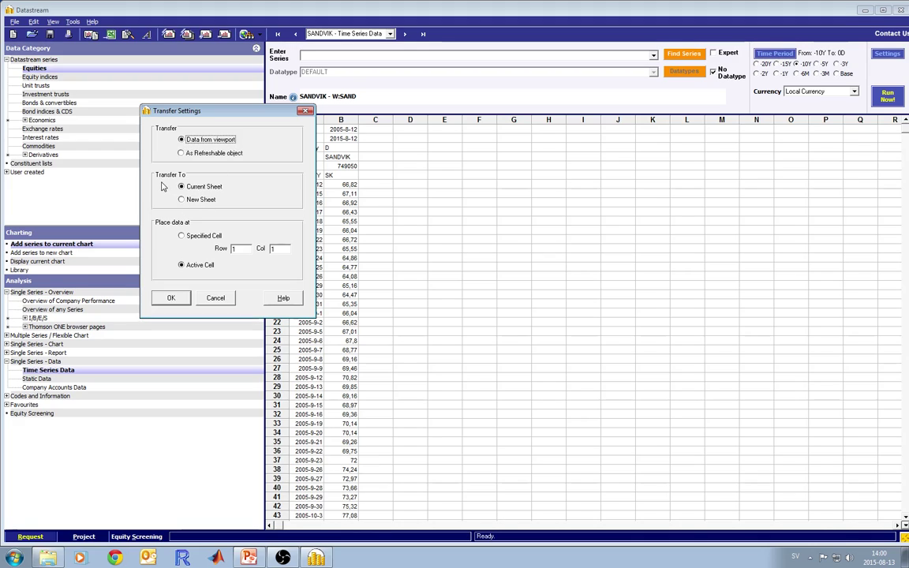
{"action": "left_click", "coordinate": [172, 297]}
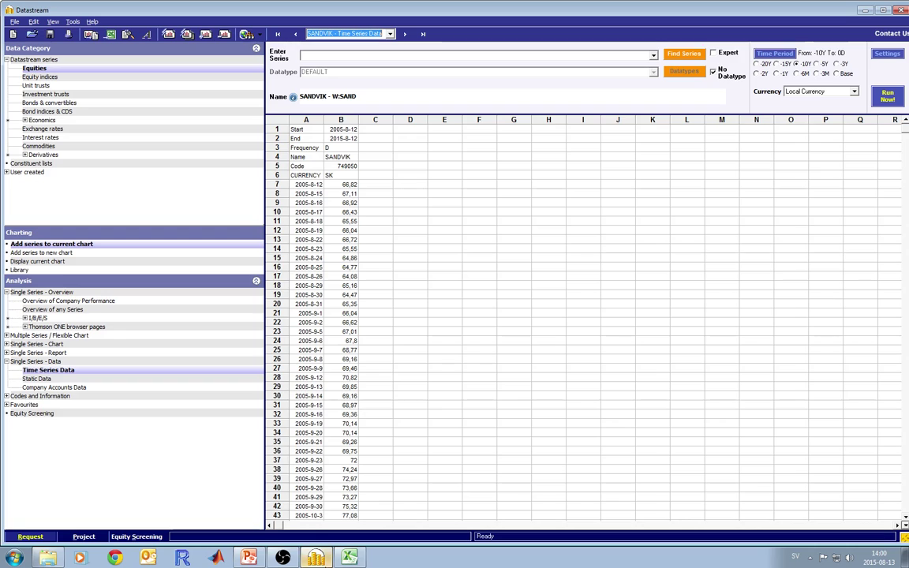
{"action": "left_click", "coordinate": [354, 559]}
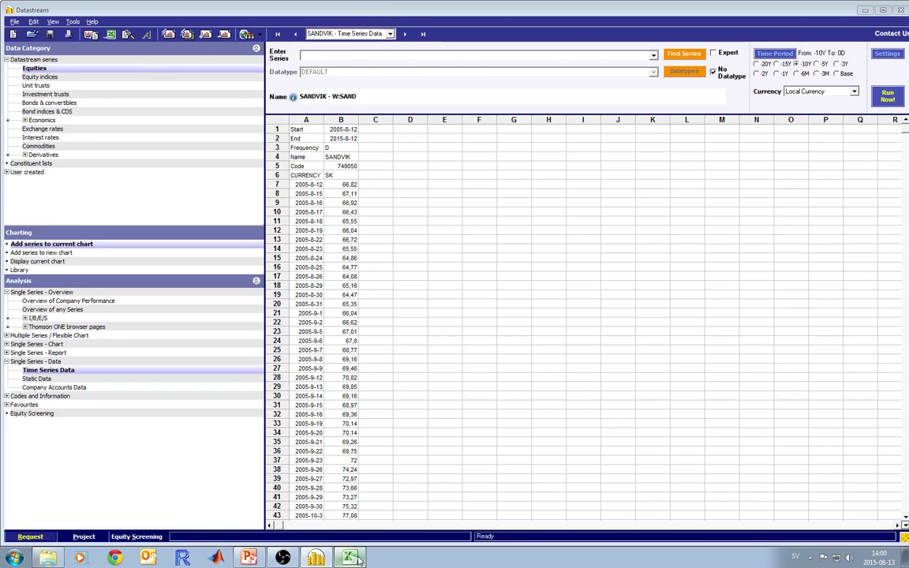
- Autofit columns A and B to show full dates, then quit Excel without saving
{"action": "double_click", "coordinate": [47, 93]}
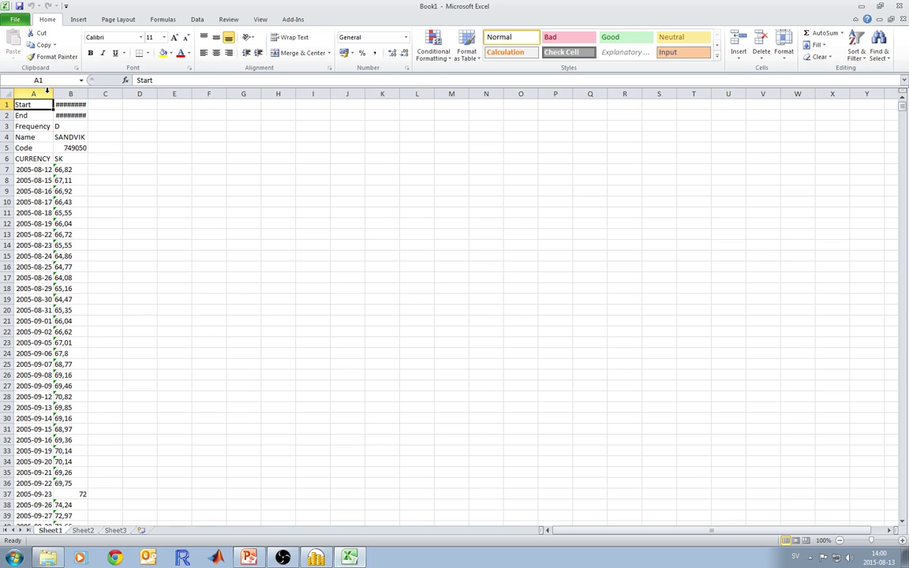
{"action": "double_click", "coordinate": [89, 94]}
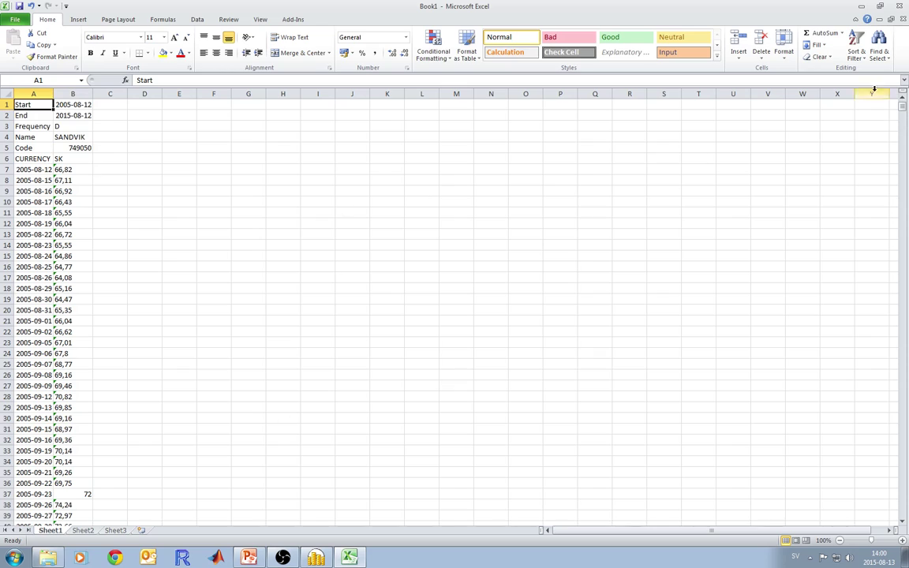
{"action": "left_click", "coordinate": [899, 5]}
{"action": "left_click", "coordinate": [453, 290]}
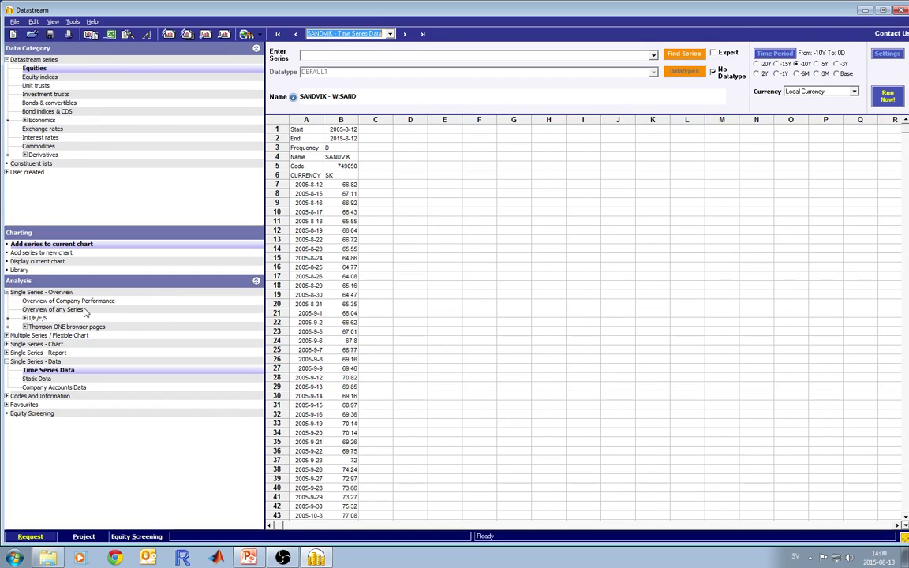
- Run Sandvik's Industrials Balance Sheet and Profit and Loss reports
{"action": "left_click", "coordinate": [50, 353]}
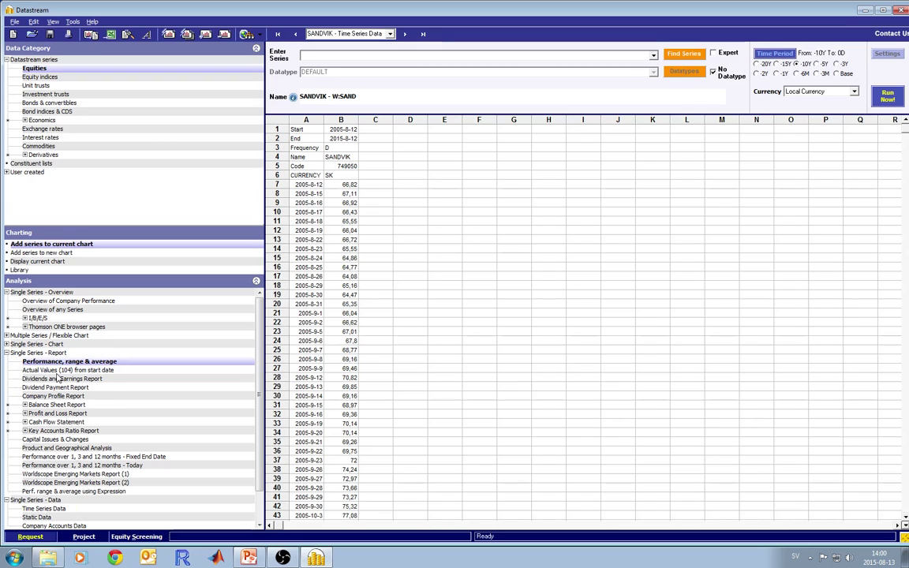
{"action": "left_click", "coordinate": [53, 405]}
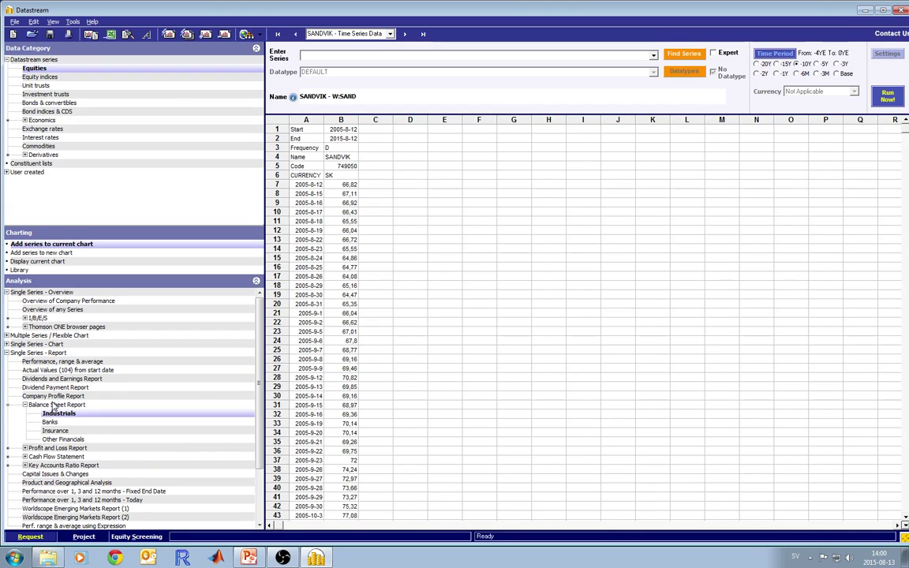
{"action": "left_click", "coordinate": [887, 94]}
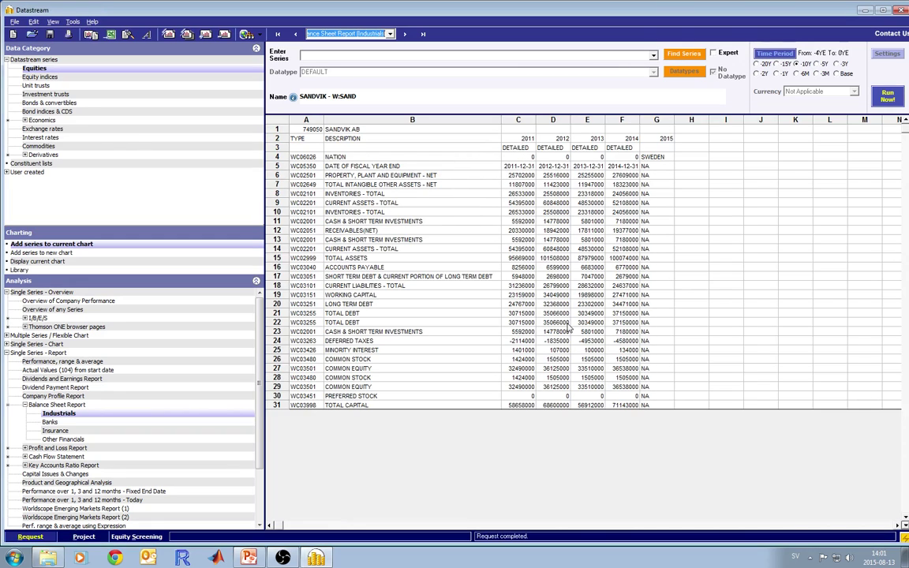
{"action": "double_click", "coordinate": [54, 450]}
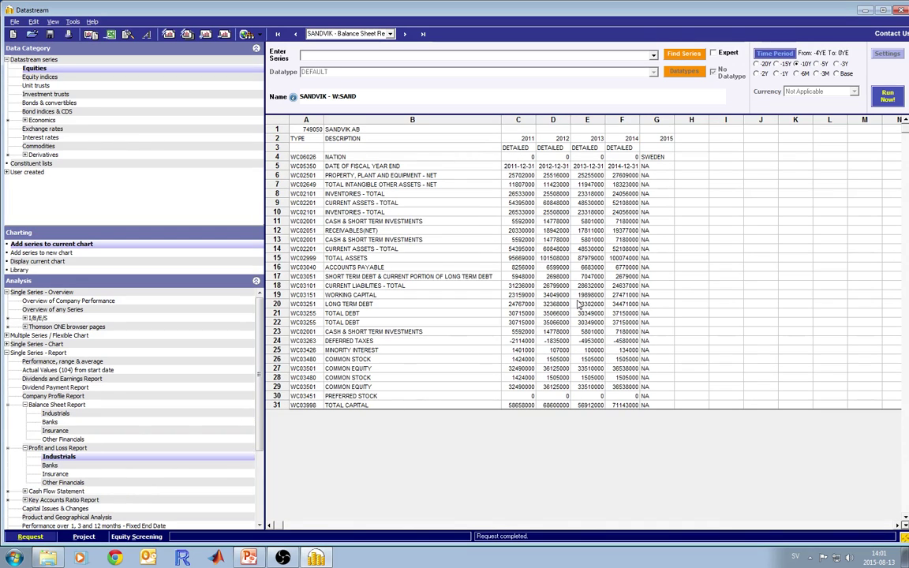
{"action": "left_click", "coordinate": [885, 98]}
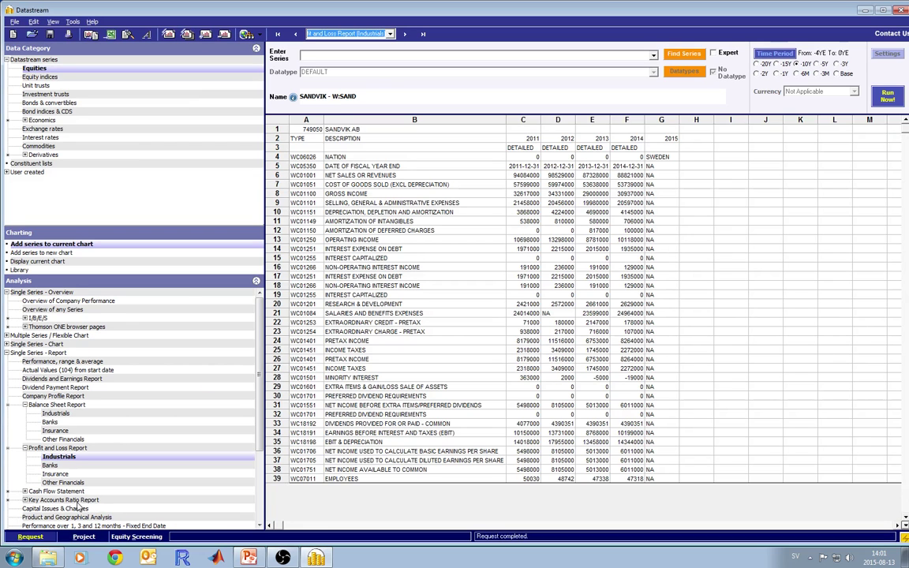
- Run the Industrials Key Accounts Ratio Report and scroll through its 2011–2015 figures
{"action": "double_click", "coordinate": [71, 456]}
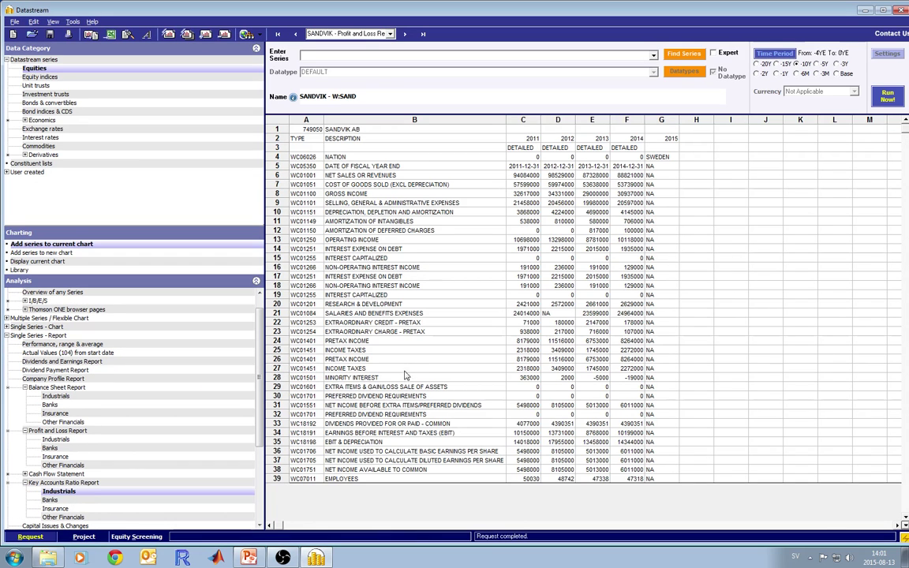
{"action": "left_click", "coordinate": [885, 95]}
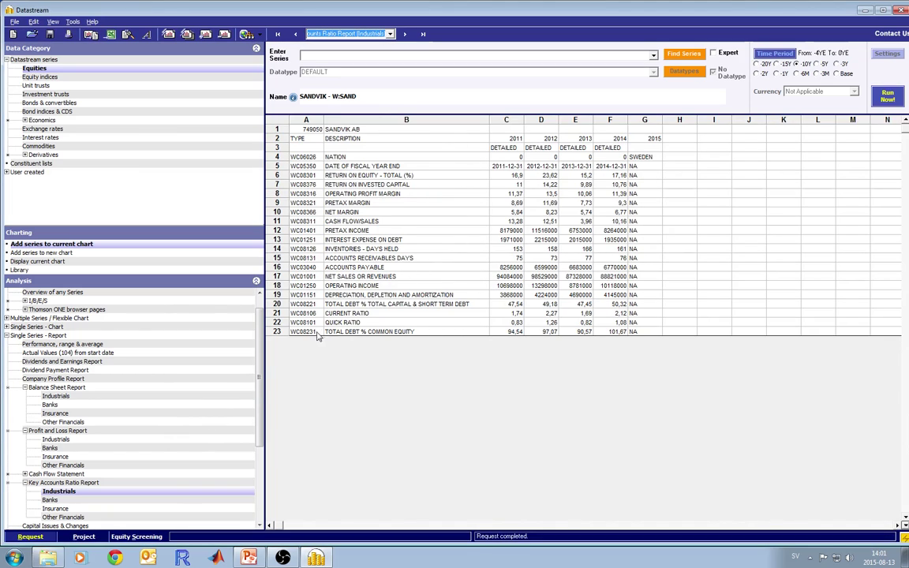
{"action": "scroll", "coordinate": [261, 379], "scroll_direction": "down", "scroll_amount": 2}
{"action": "scroll", "coordinate": [261, 380], "scroll_direction": "down", "scroll_amount": 2}
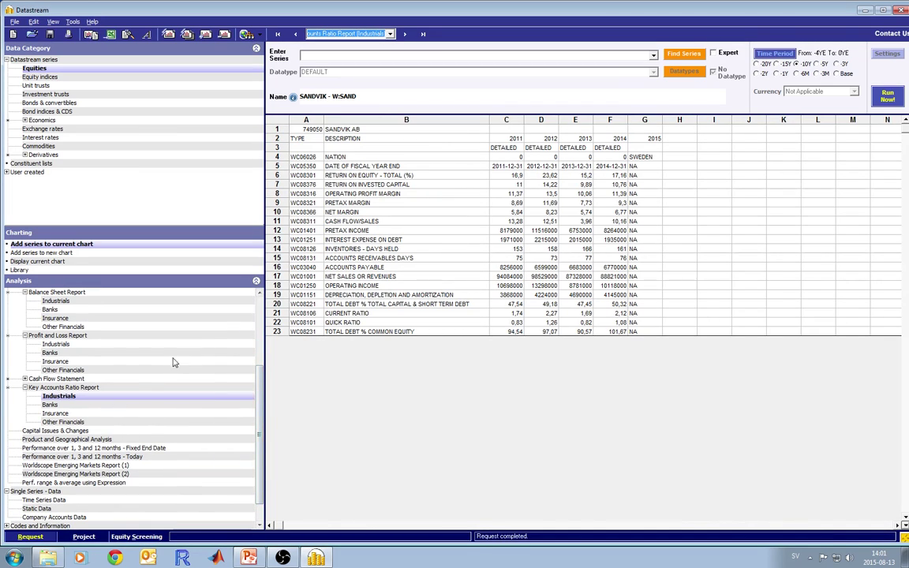
{"action": "scroll", "coordinate": [134, 331], "scroll_direction": "up", "scroll_amount": 4}
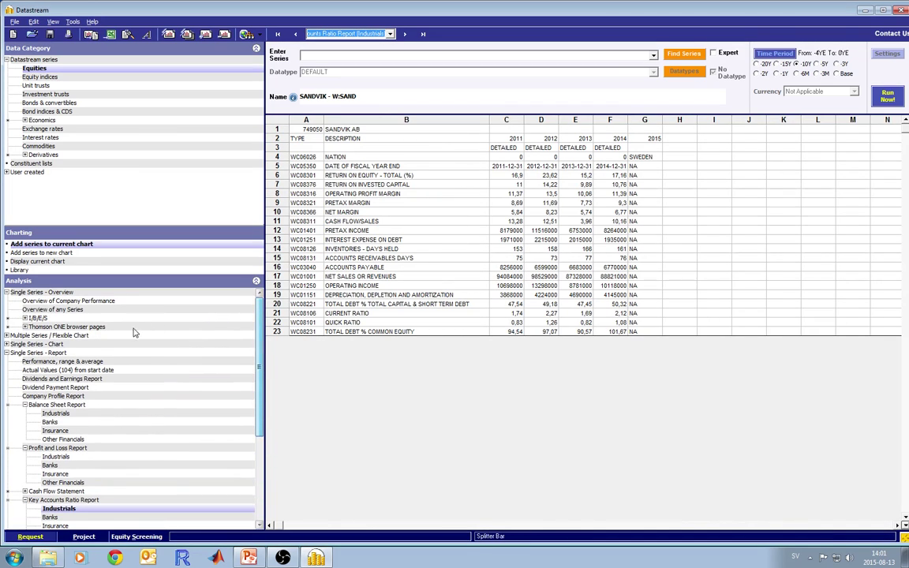
- Show Sandvik's Overview of Company Performance with the price-versus-OMX chart
{"action": "double_click", "coordinate": [42, 304]}
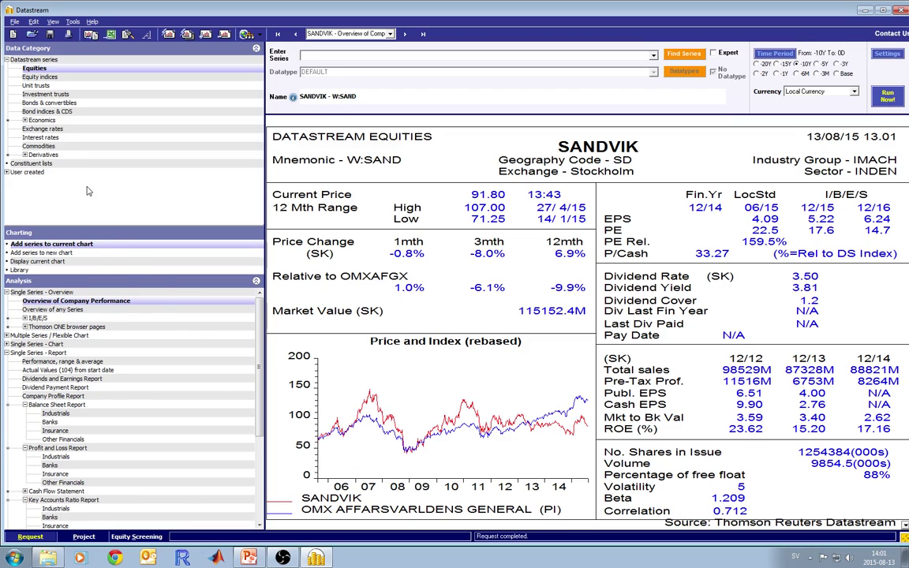
{"action": "left_click", "coordinate": [34, 68]}
{"action": "left_click", "coordinate": [53, 82]}
- Select Multiple Series Time Series Data and bring up the Equities Explorer
{"action": "left_click", "coordinate": [14, 339]}
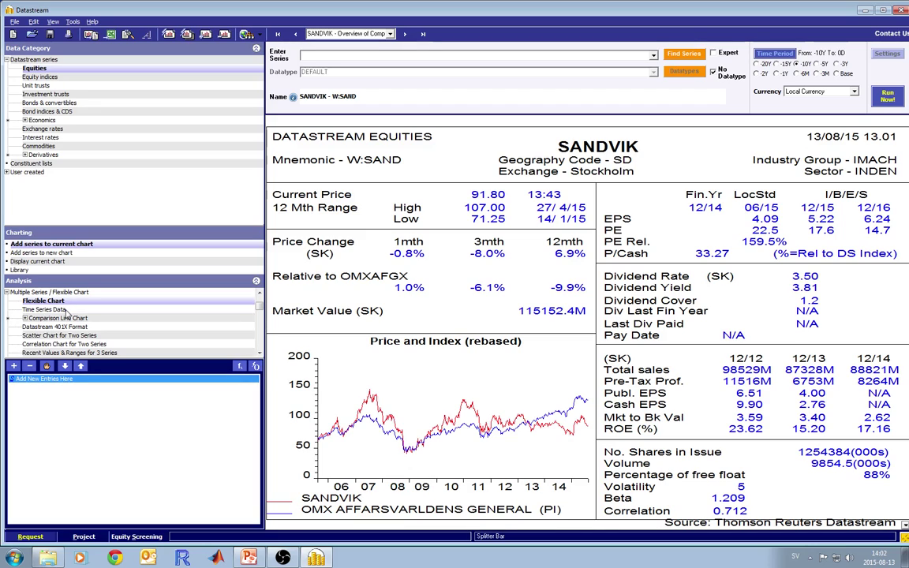
{"action": "left_click", "coordinate": [55, 311]}
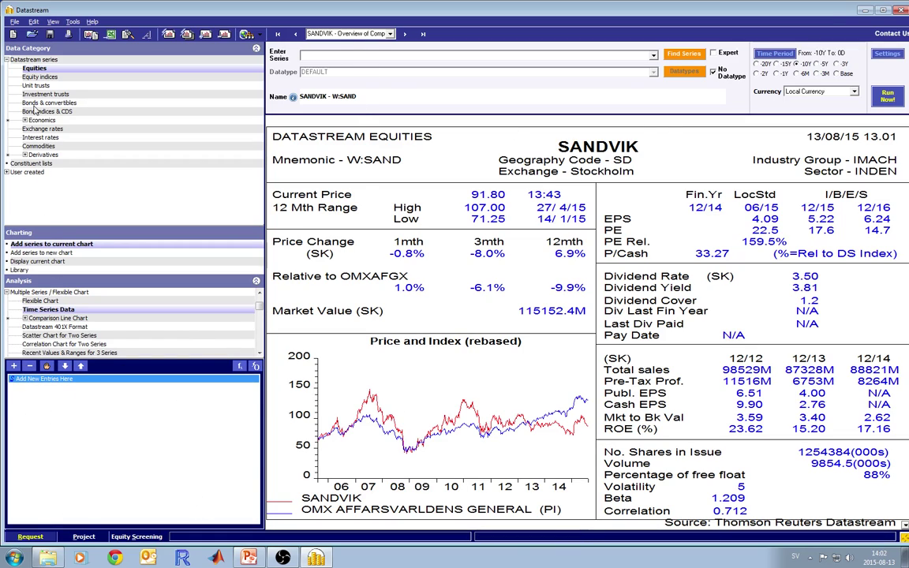
{"action": "left_click", "coordinate": [35, 71]}
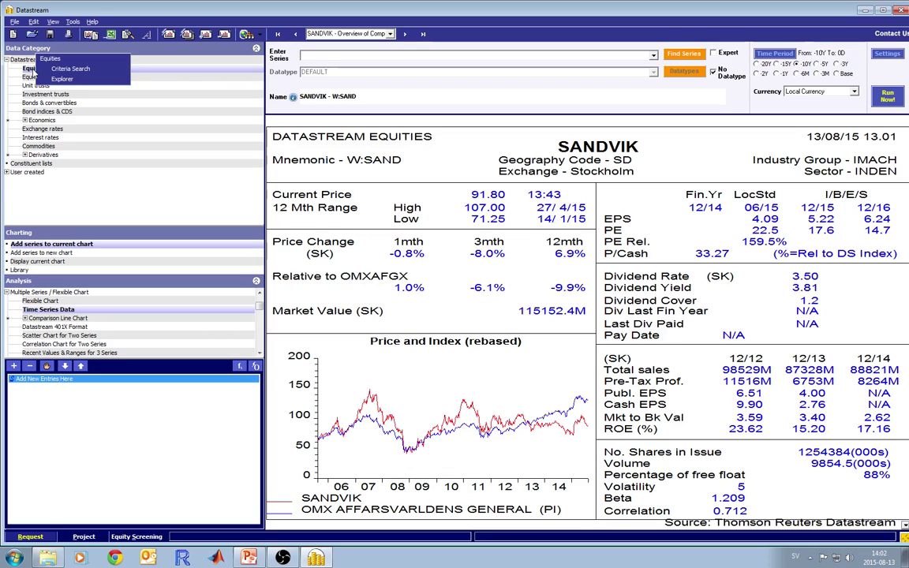
{"action": "left_click", "coordinate": [50, 70]}
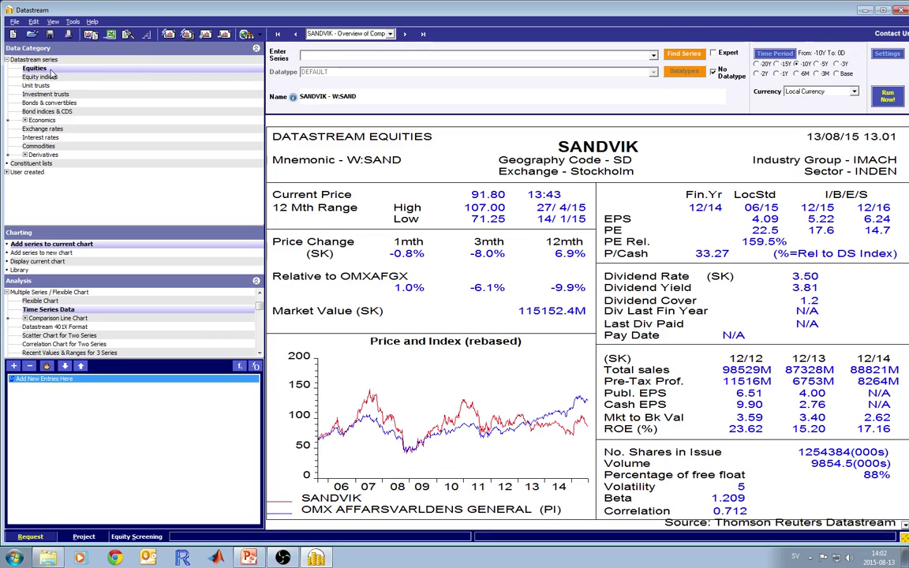
{"action": "left_click", "coordinate": [34, 68]}
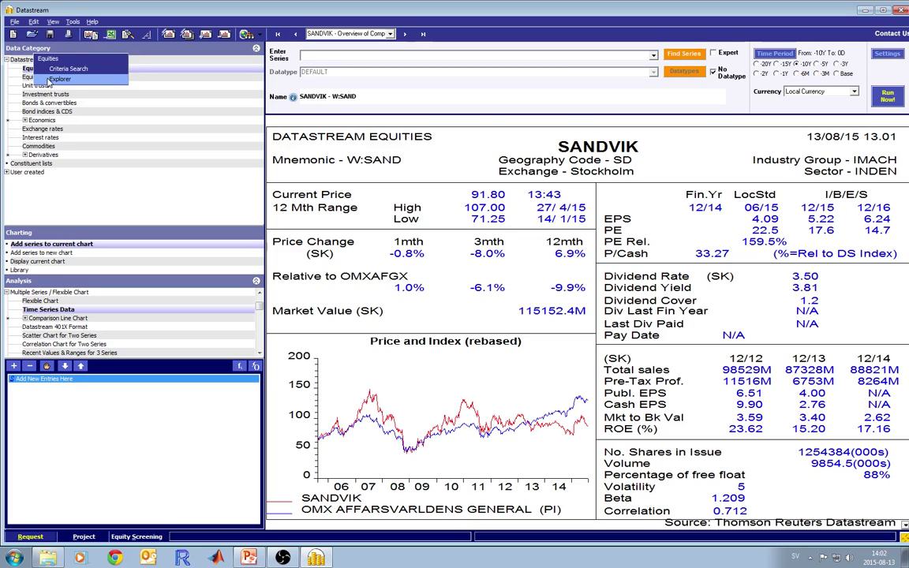
- Browse Sweden's Aerospace & Defense sector and add CYBAERO, SAAB 'B' and CTT SYSTEMS
{"action": "left_click", "coordinate": [45, 75]}
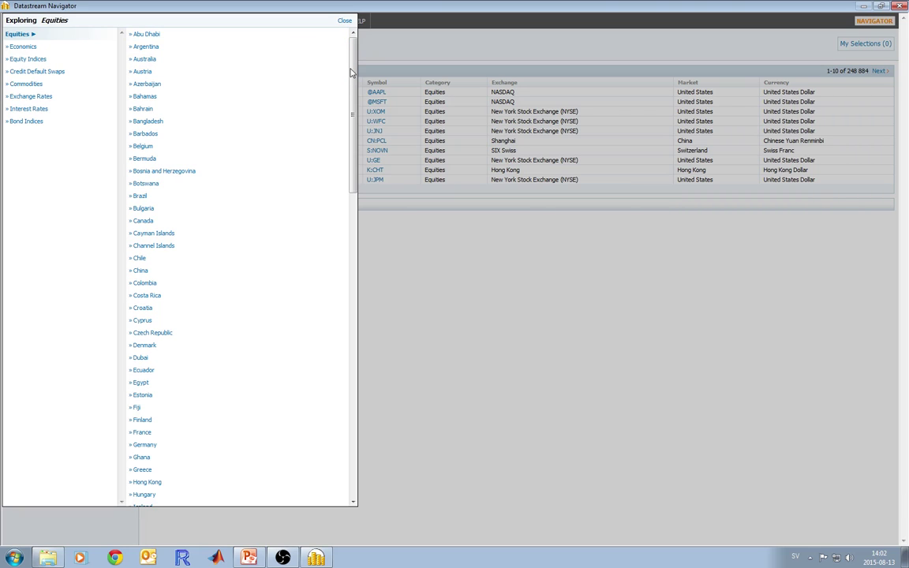
{"action": "left_click_drag", "start_coordinate": [354, 71], "coordinate": [350, 396]}
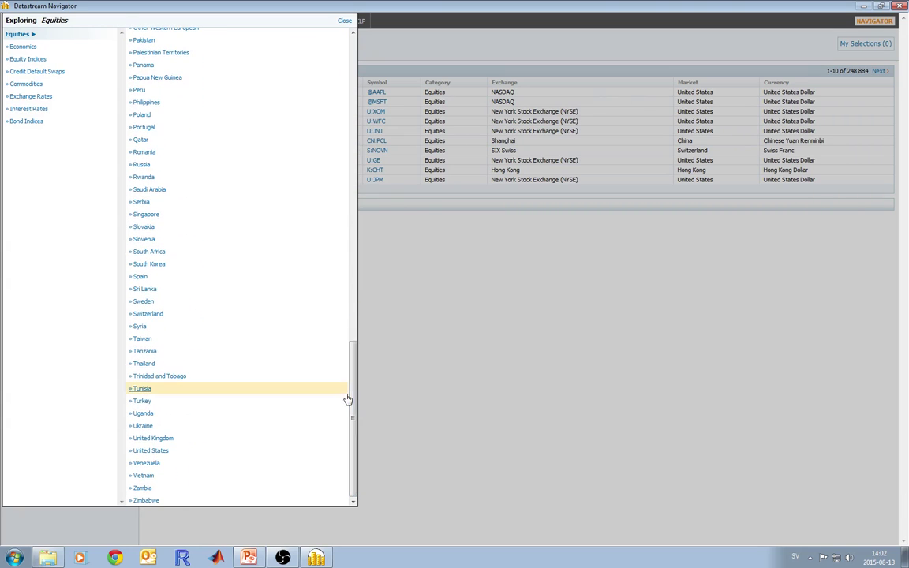
{"action": "left_click", "coordinate": [150, 302]}
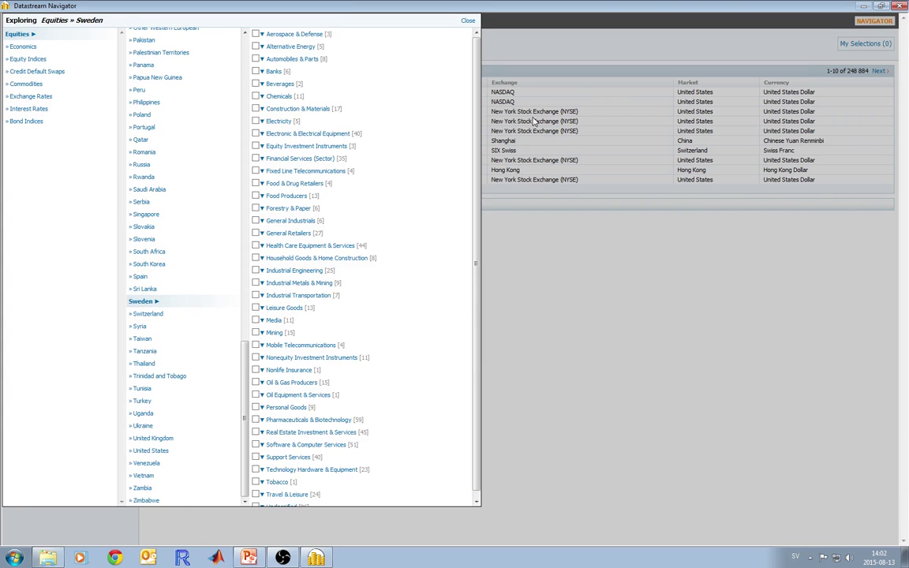
{"action": "scroll", "coordinate": [427, 95], "scroll_direction": "down", "scroll_amount": 1}
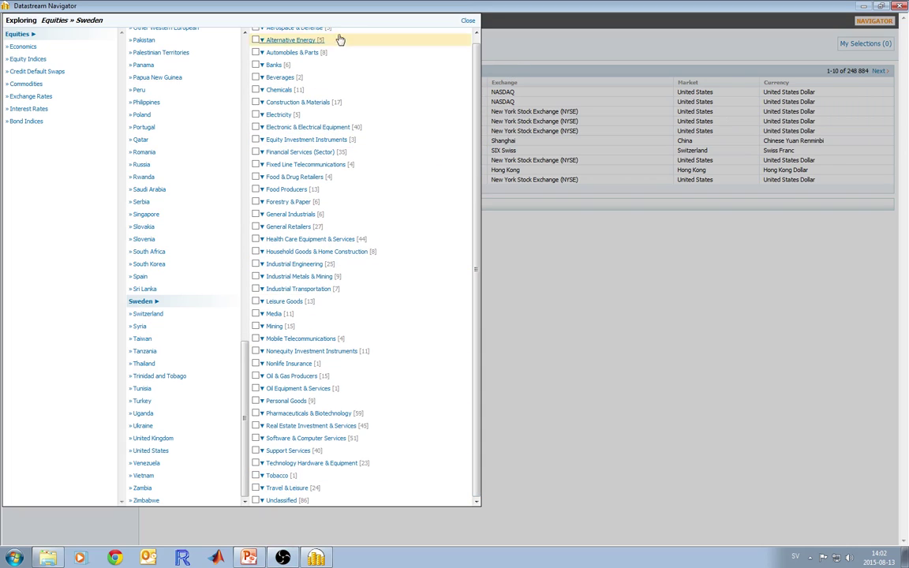
{"action": "scroll", "coordinate": [475, 257], "scroll_direction": "up", "scroll_amount": 1}
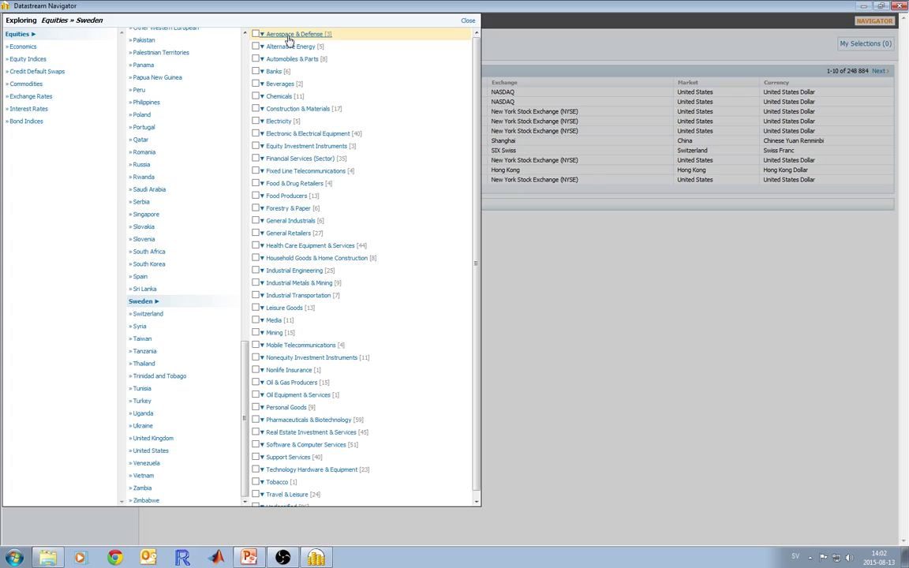
{"action": "left_click", "coordinate": [255, 35]}
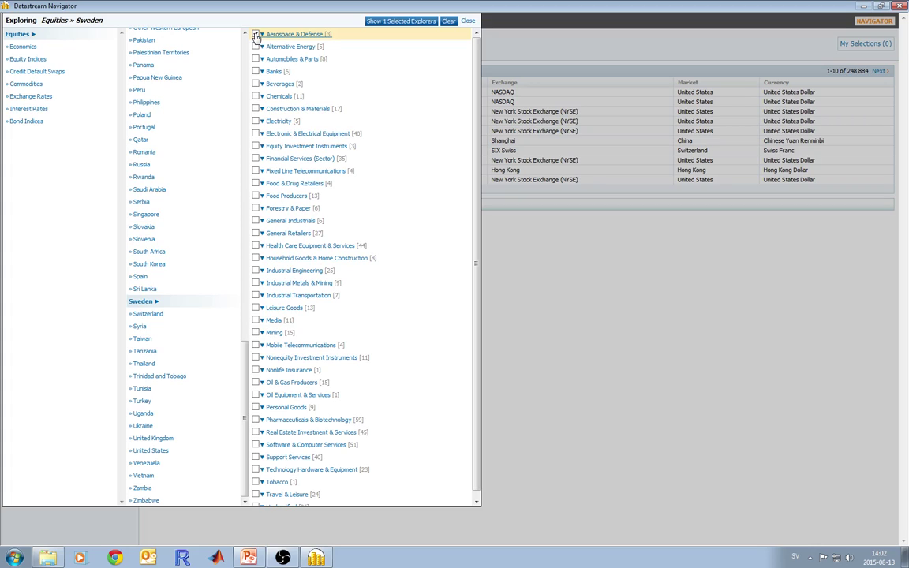
{"action": "left_click", "coordinate": [397, 22]}
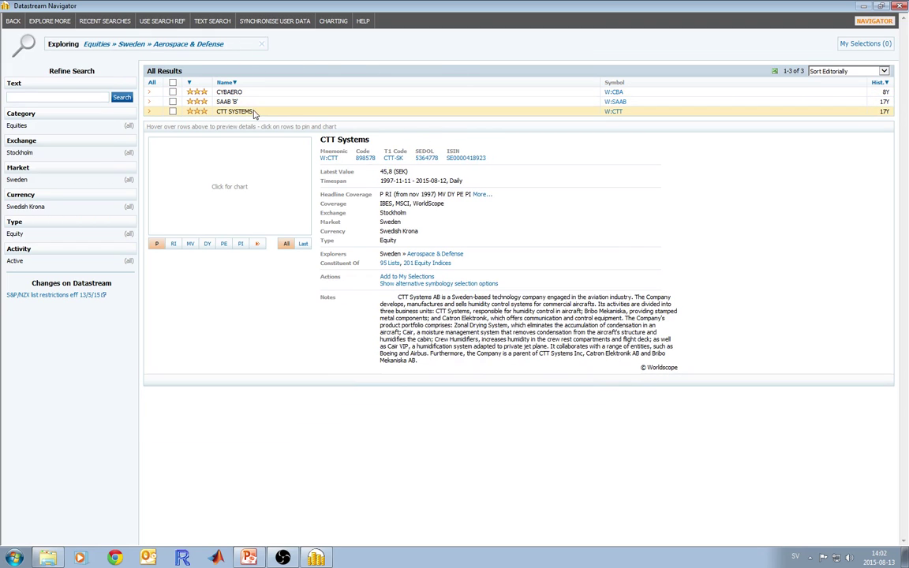
{"action": "left_click", "coordinate": [173, 82]}
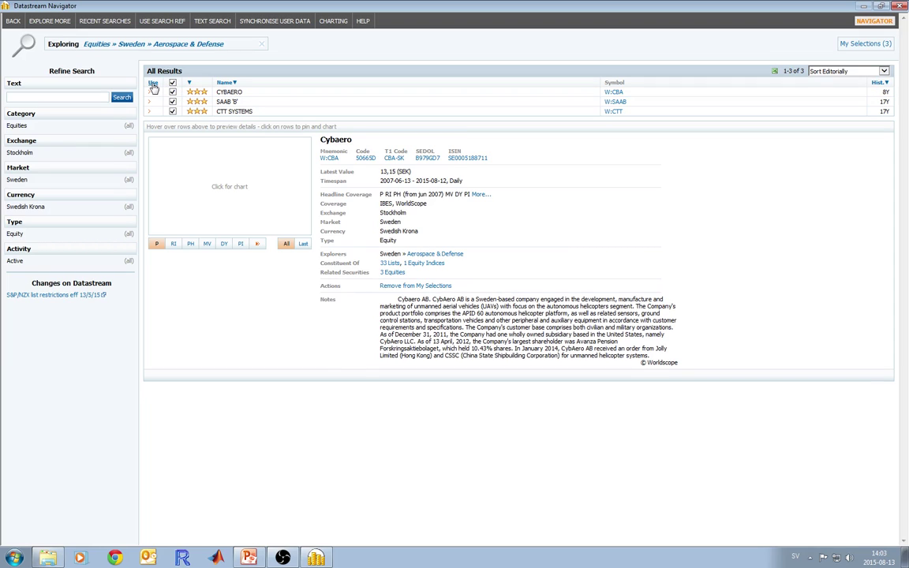
{"action": "left_click", "coordinate": [153, 84]}
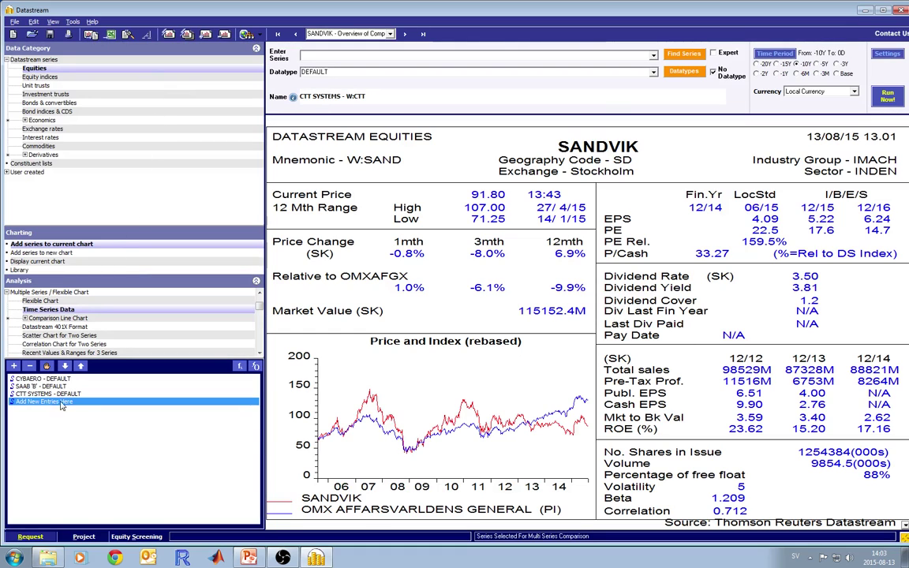
- Check the three added series, then set the request period to -15Y (last 15 years)
{"action": "left_click", "coordinate": [47, 379]}
{"action": "left_click", "coordinate": [49, 385]}
{"action": "left_click", "coordinate": [51, 394]}
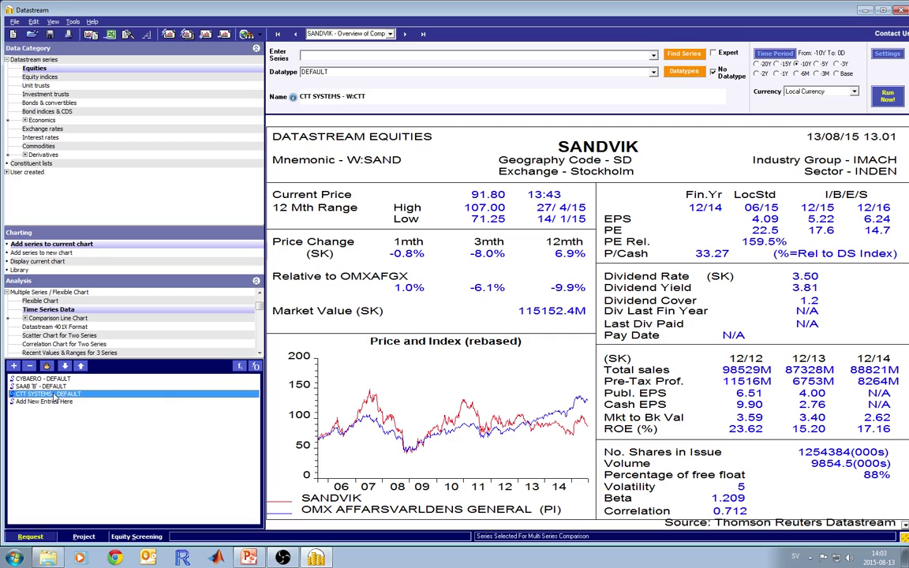
{"action": "left_click", "coordinate": [65, 366]}
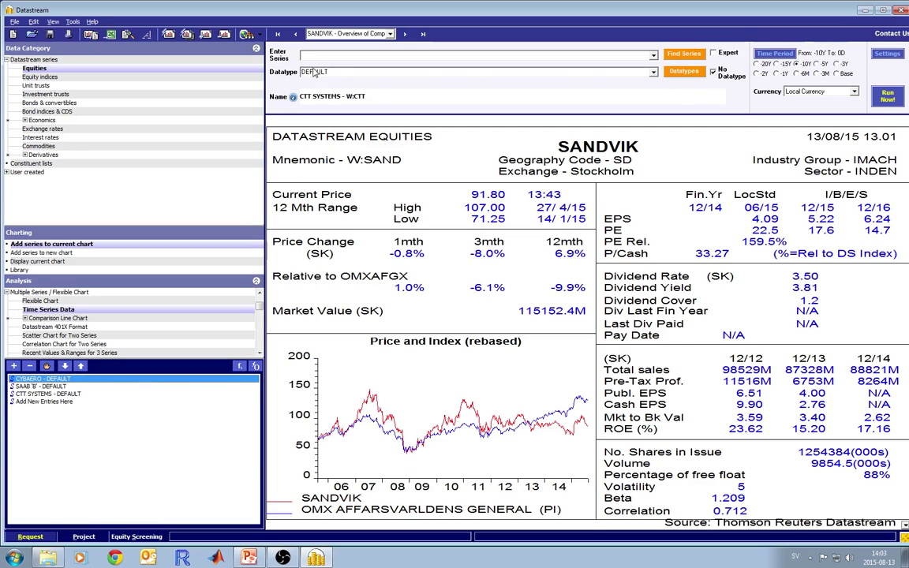
{"action": "left_click", "coordinate": [778, 64]}
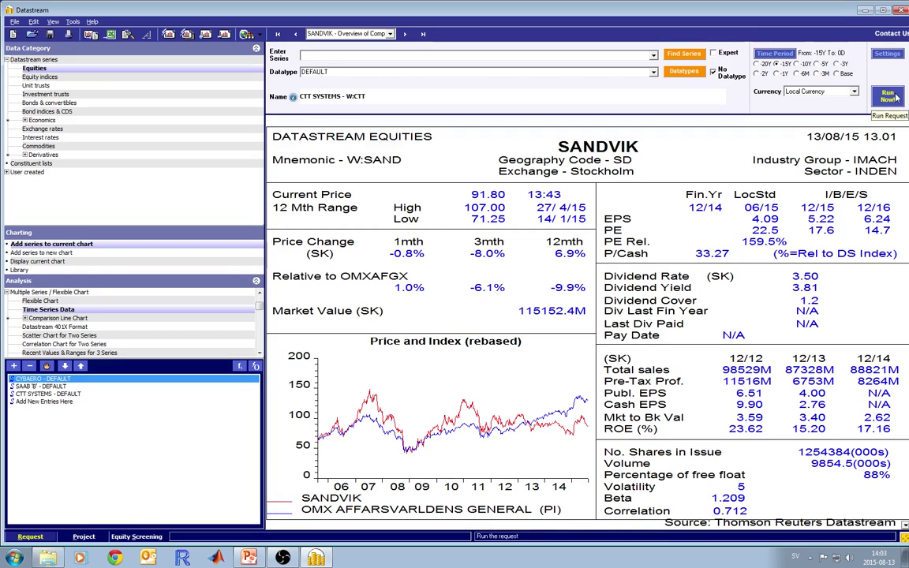
- Run the 15-year daily request and review the returned price grid, starting at CYBAERO's first value
{"action": "left_click", "coordinate": [894, 95]}
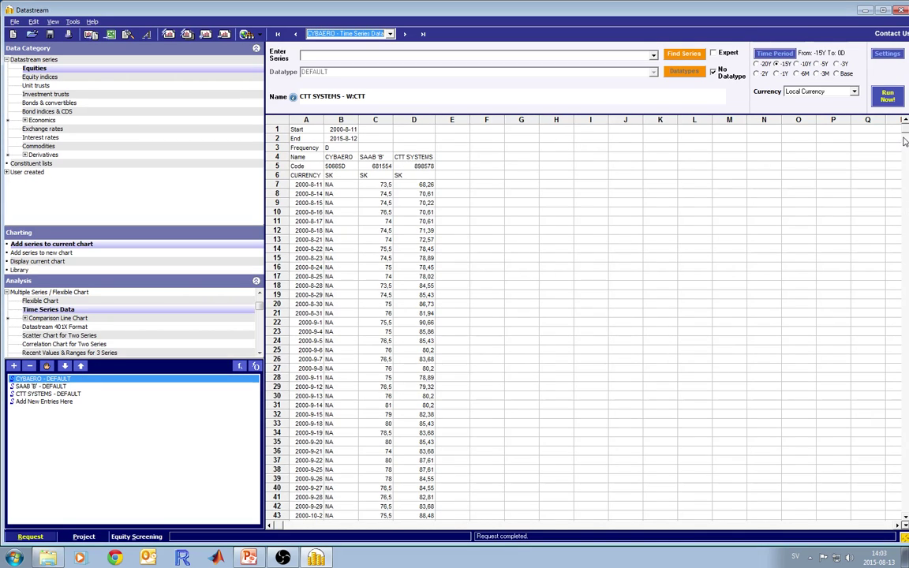
{"action": "left_click", "coordinate": [353, 189]}
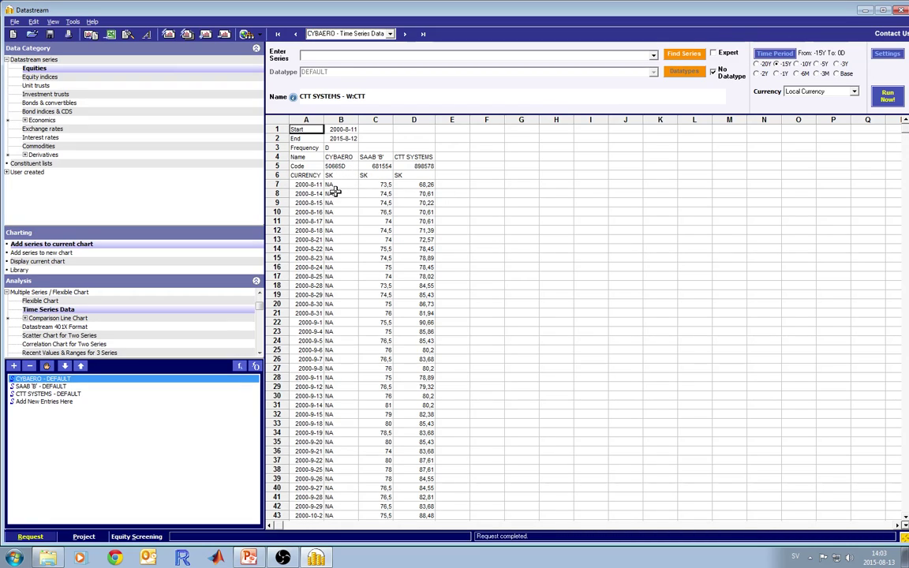
{"action": "left_click", "coordinate": [339, 184]}
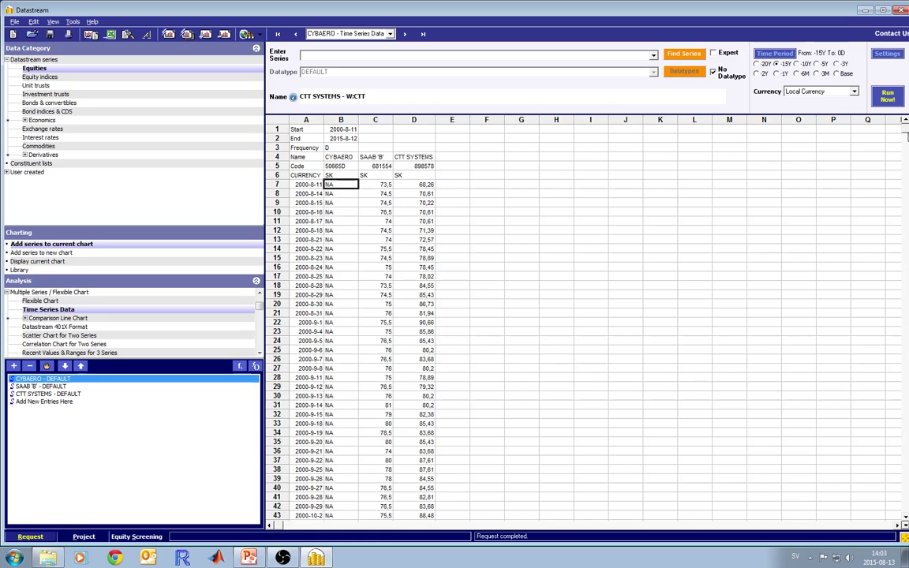
{"action": "left_click_drag", "start_coordinate": [905, 125], "coordinate": [905, 460]}
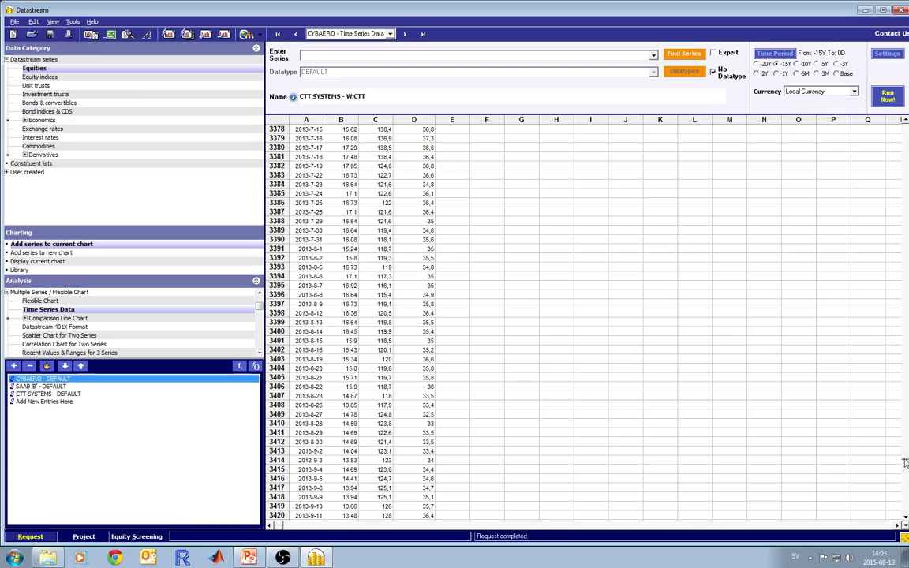
{"action": "left_click", "coordinate": [888, 96]}
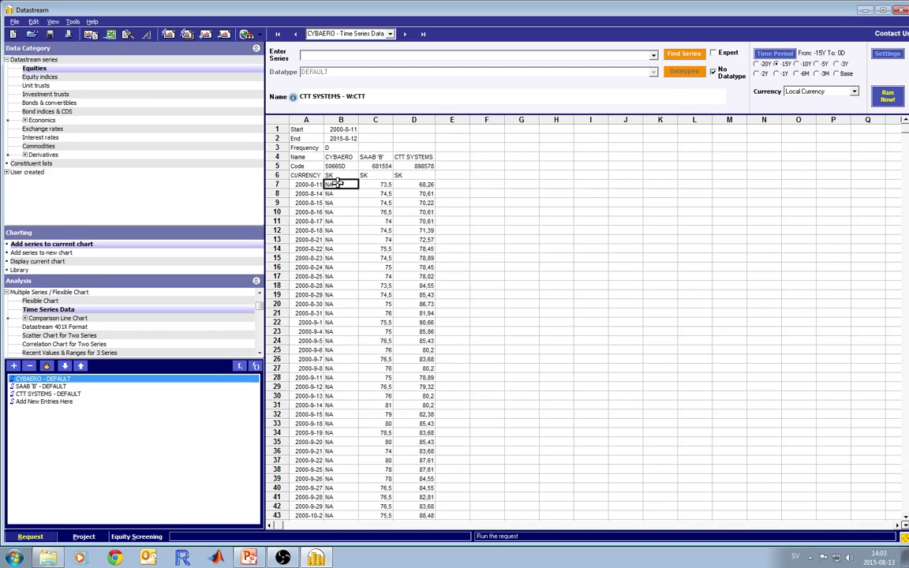
- Transfer the CYBAERO, SAAB 'B' and CTT SYSTEMS prices into a new Excel workbook
{"action": "left_click", "coordinate": [110, 35]}
{"action": "left_click", "coordinate": [168, 317]}
{"action": "left_click", "coordinate": [348, 558]}
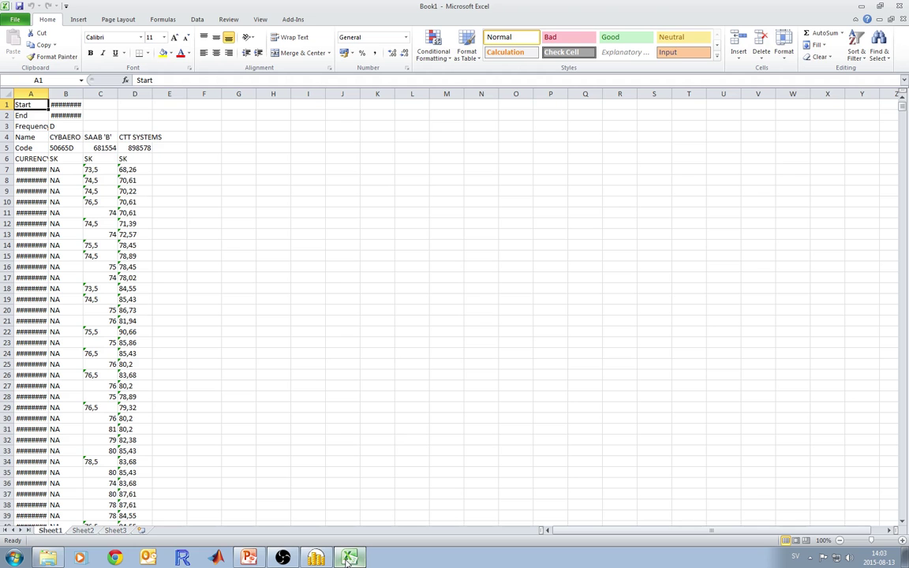